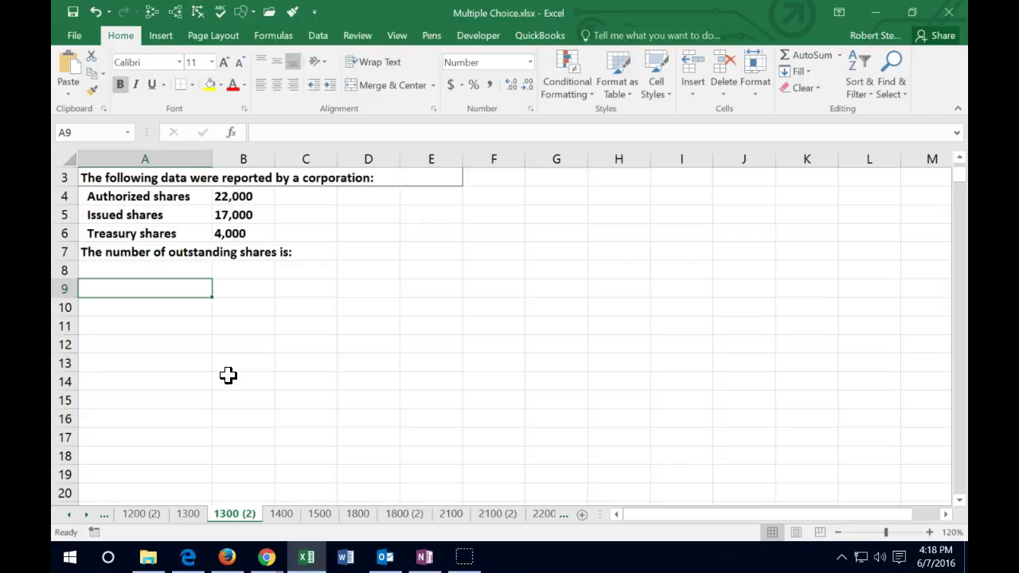
- Reference the Issued shares label from A5 in cell A9 and enter 17000 beside it in B9
type("=")
key("Up")
key("Up")
key("Up")
key("Up")
key("Tab")
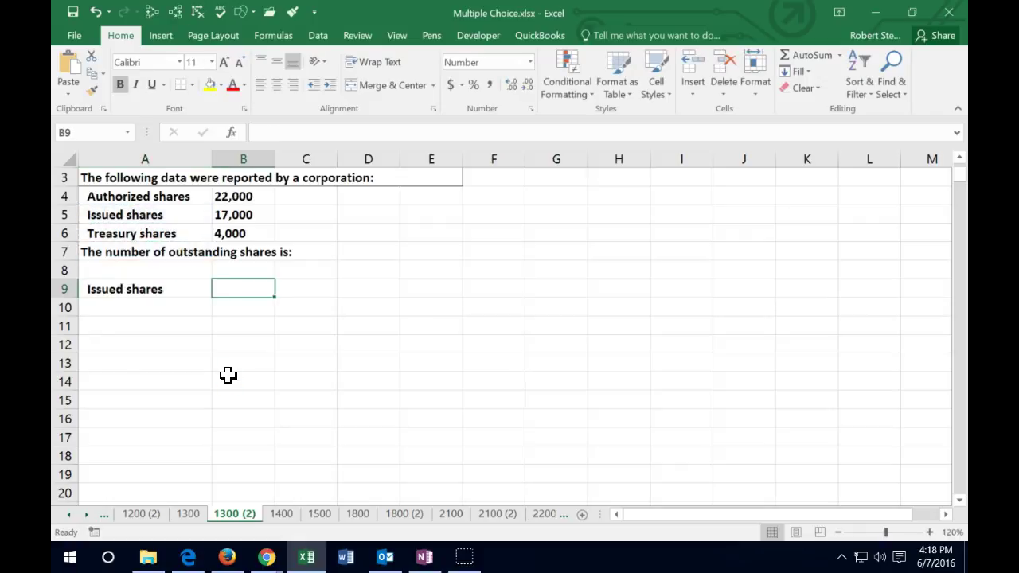
type("17000")
key("Return")
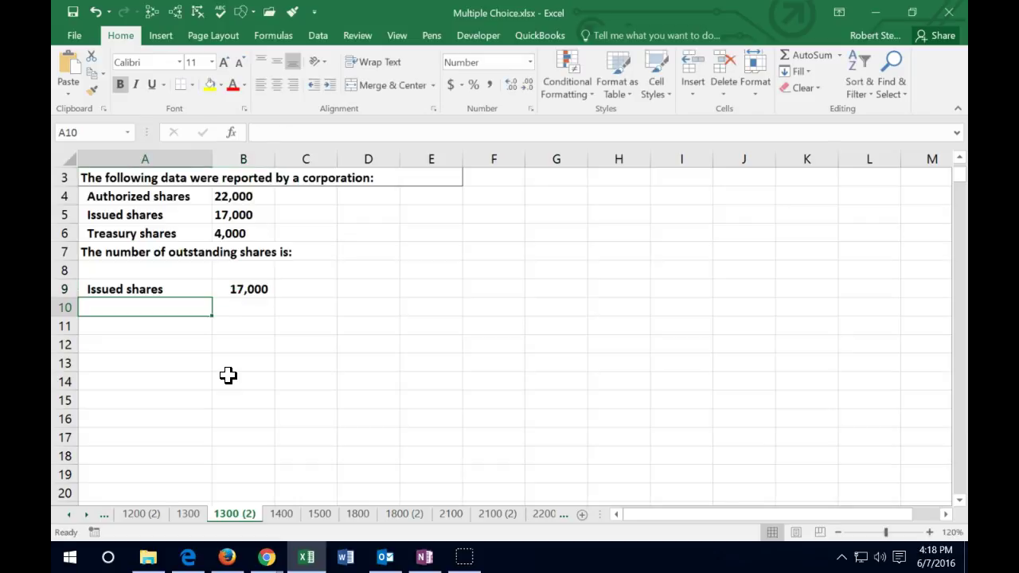
- Reference the Treasury shares label from A6 in cell A10
type("=")
key("Up")
key("Up")
key("Up")
key("Up")
key("Return")
key("Up")
key("Right")
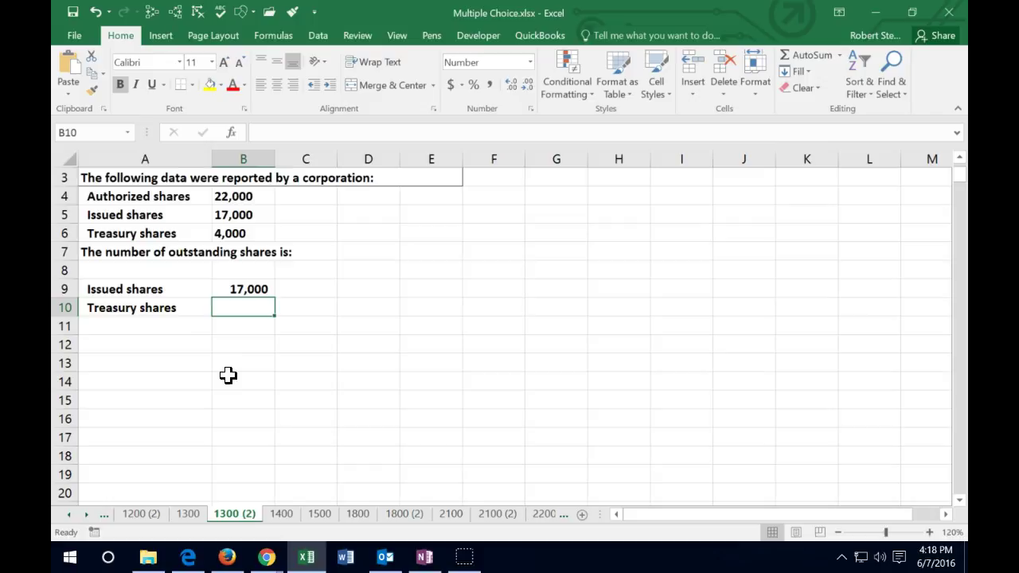
- Enter 4000 in B10 as the number of treasury shares
type("=")
key("Up")
key("Up")
key("Up")
key("Up")
key("Return")
key("Up")
type("4000")
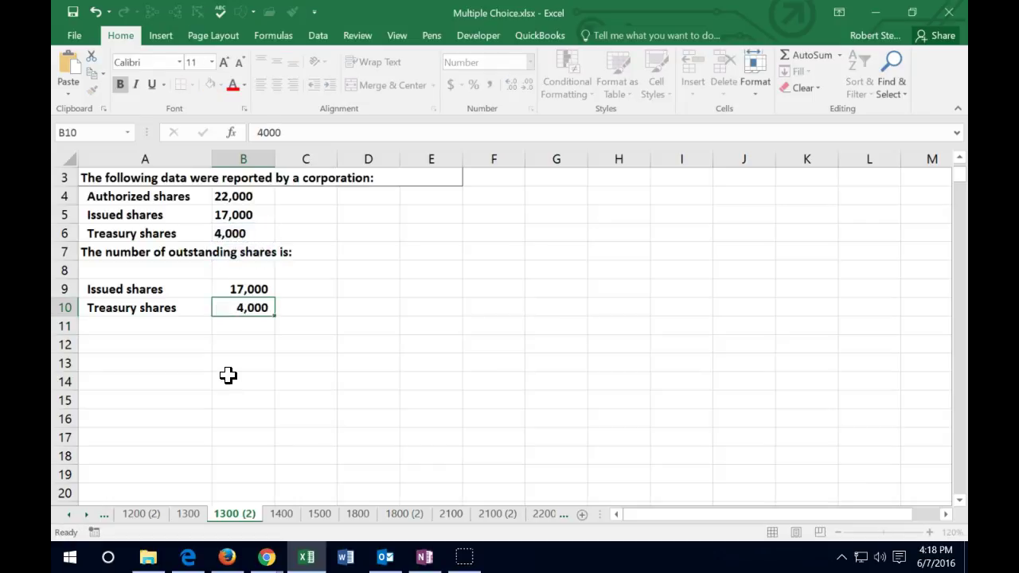
key("Return")
- Calculate the outstanding shares in B11 by subtracting treasury from issued shares with =B9-B10
type("=")
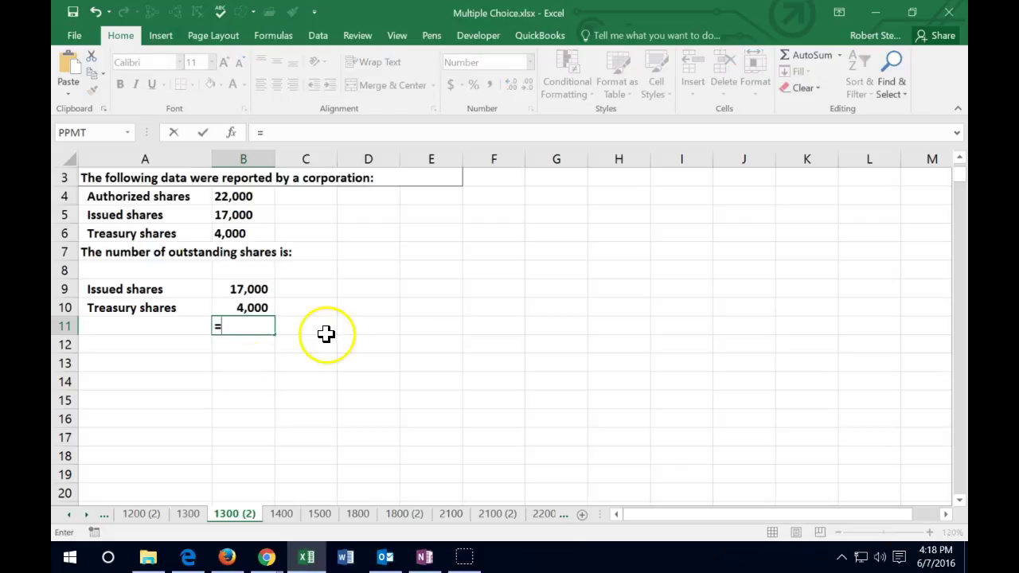
left_click(253, 288)
type("-")
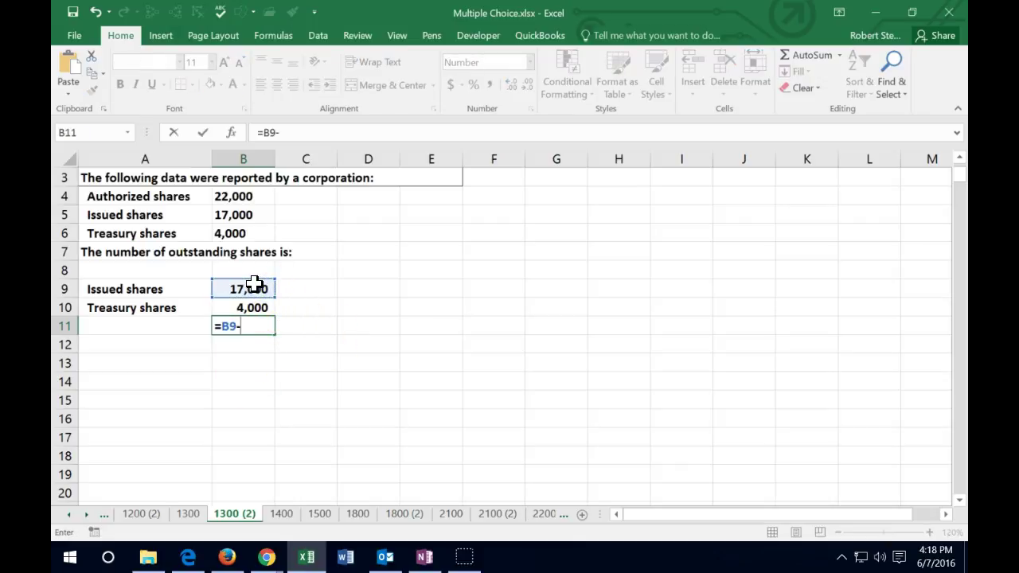
left_click(253, 308)
key("Return")
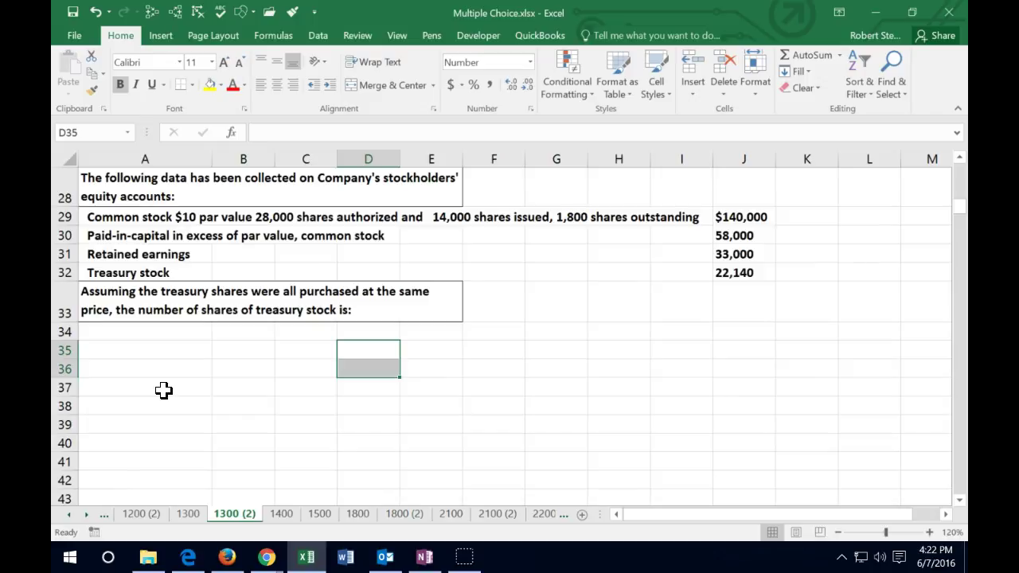
left_click(173, 369)
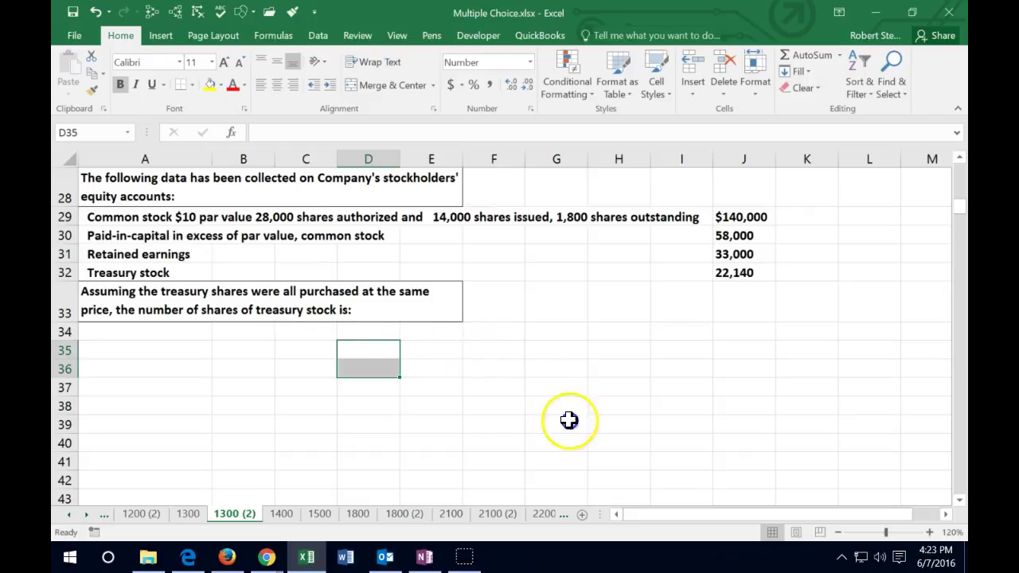
left_click(466, 347)
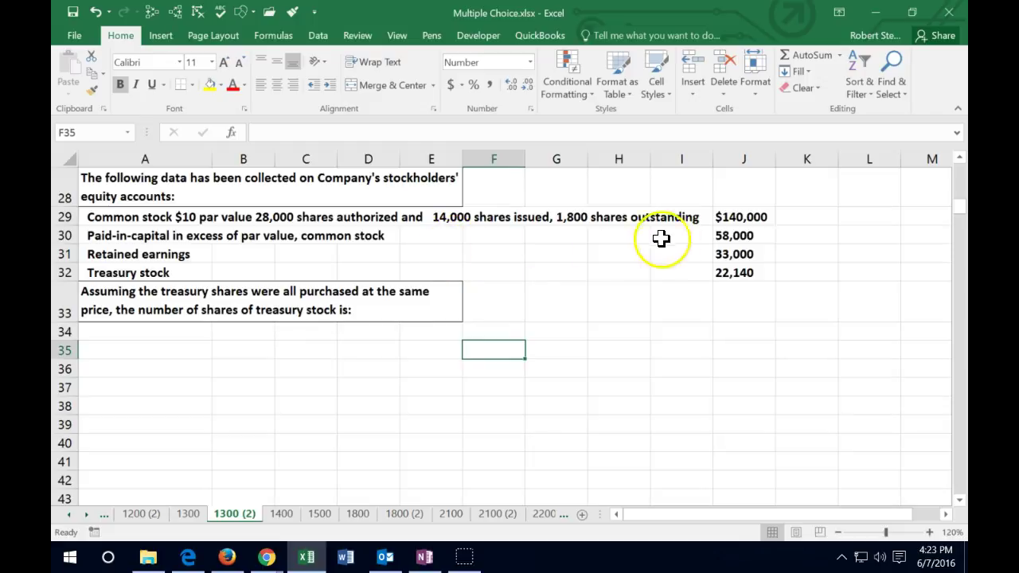
left_click(722, 217)
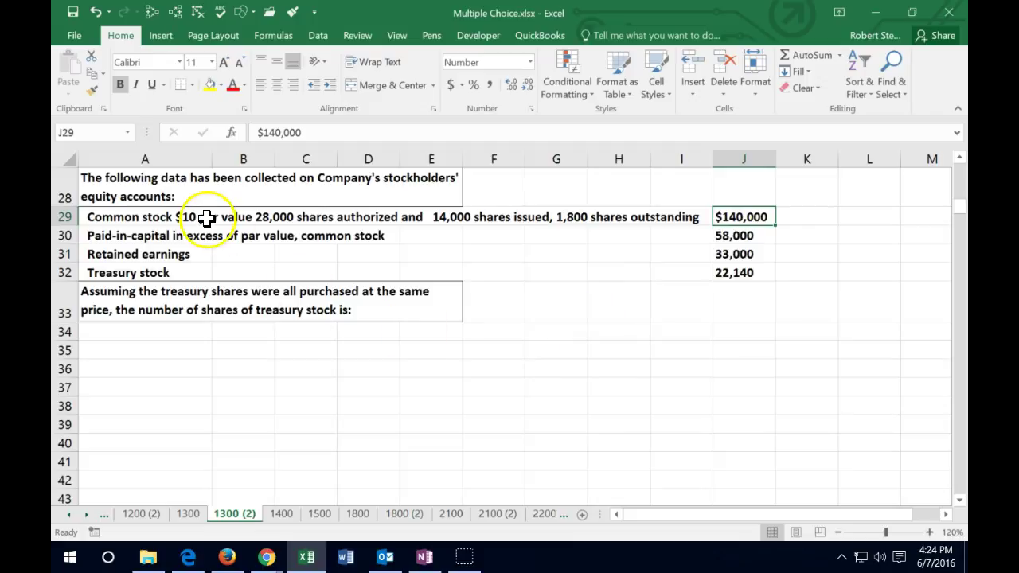
- Enter the issued shares, 14000, in E35 and the outstanding shares, 1800, in E36 below the treasury stock question
left_click(422, 345)
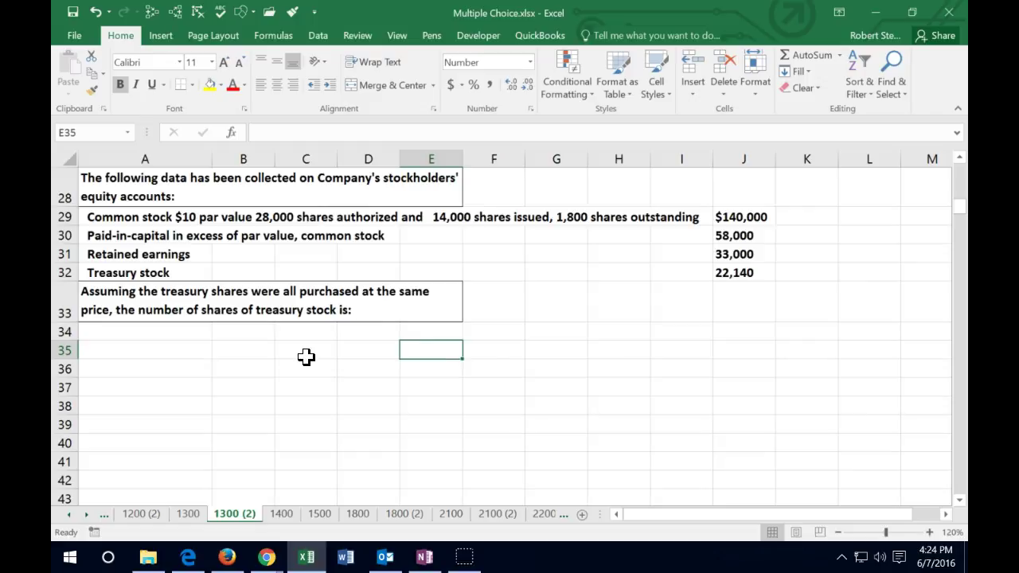
type("14000")
key("Return")
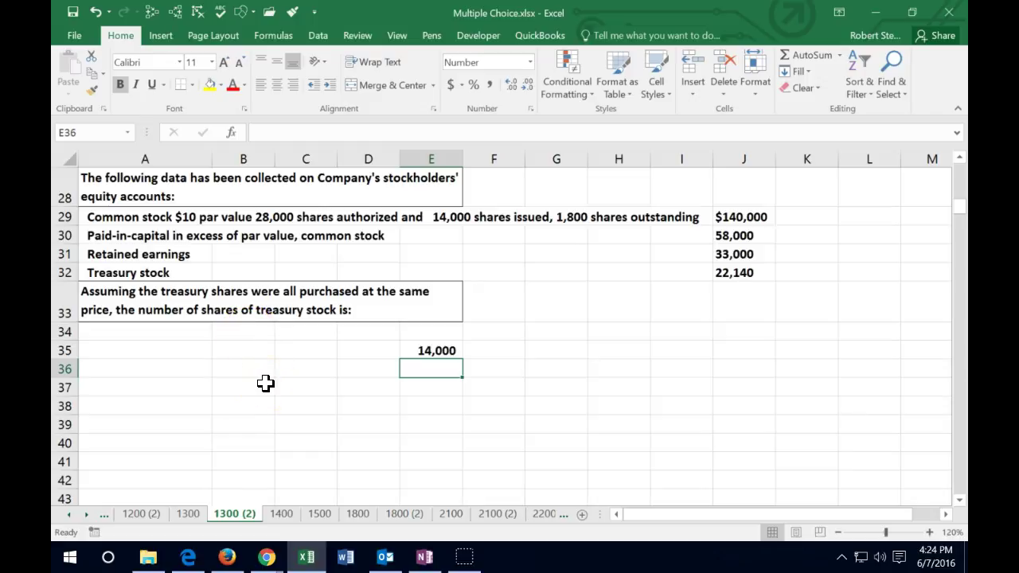
type("1800")
key("Return")
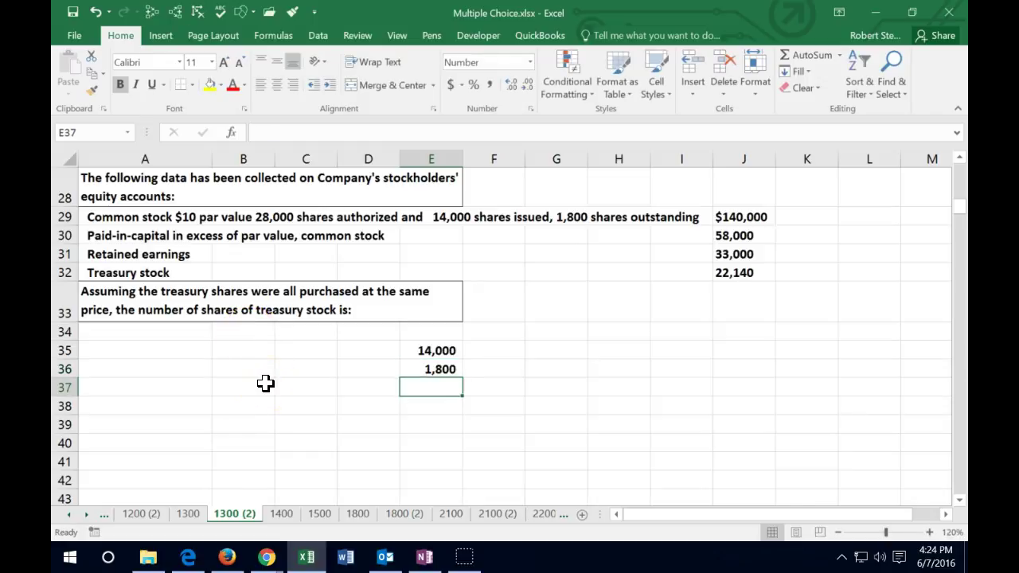
- Calculate the number of treasury shares in E37 with the formula =E35-E36
type("=")
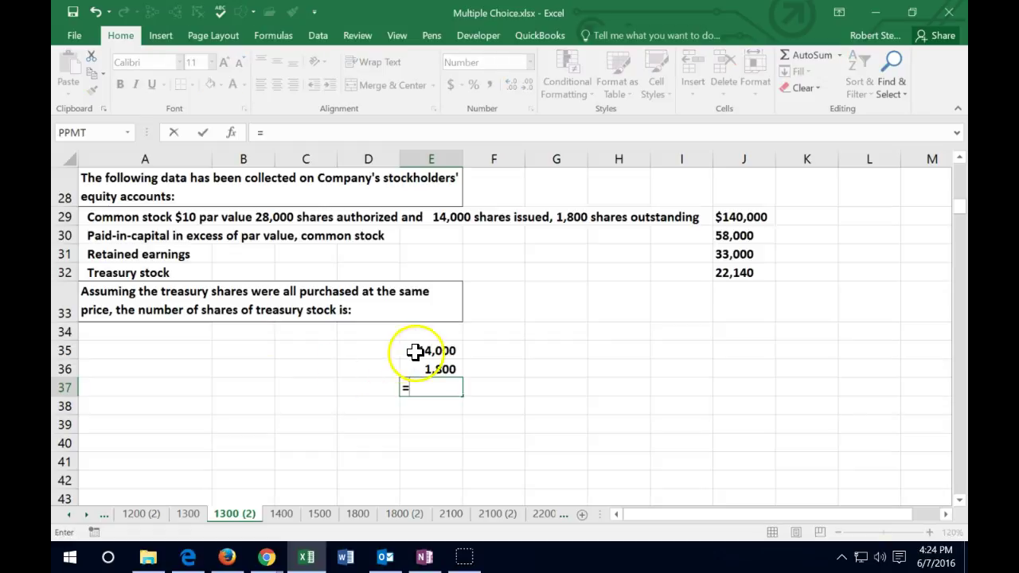
left_click(416, 351)
type("-")
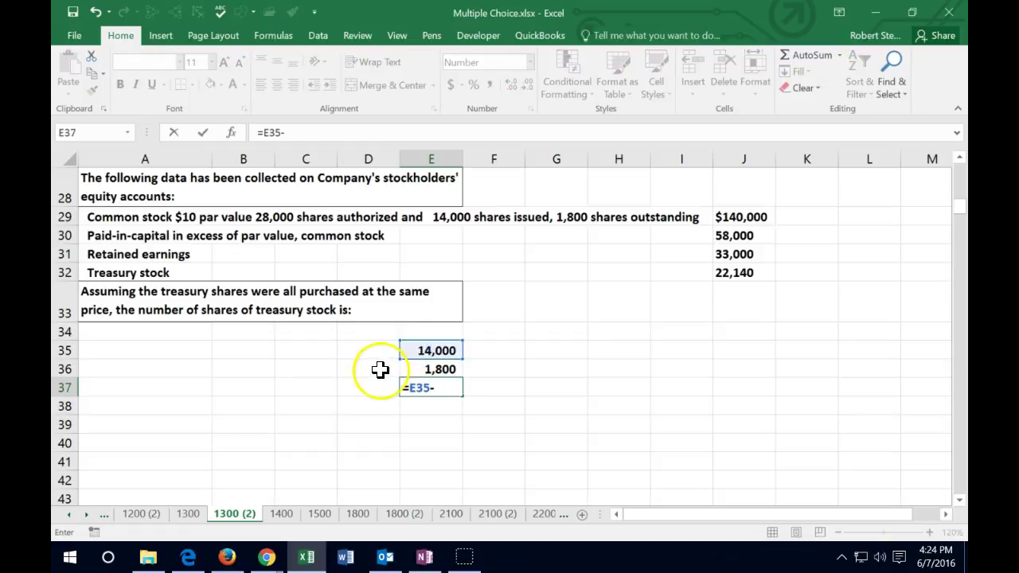
left_click(406, 370)
key("Return")
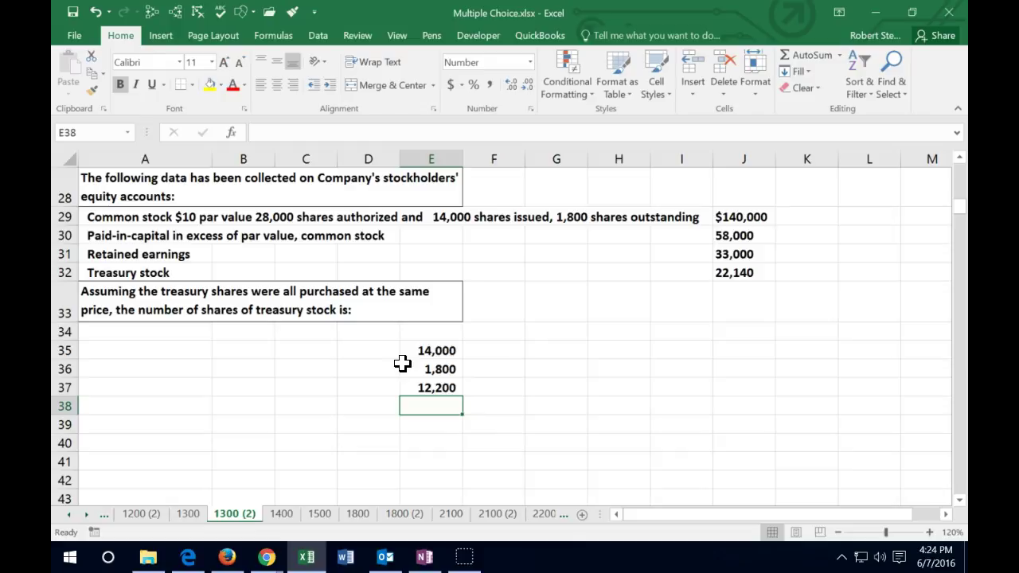
left_click(385, 385)
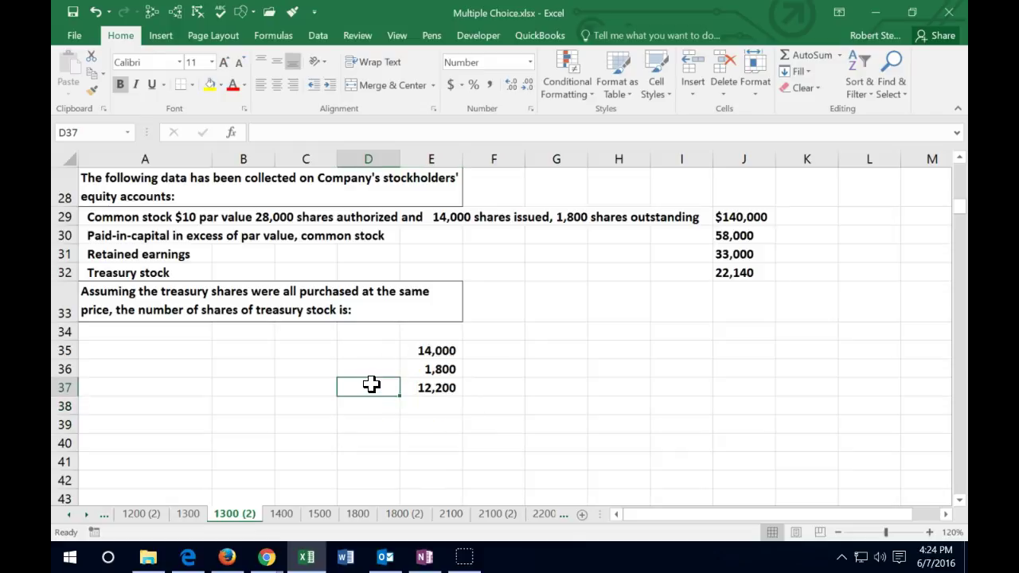
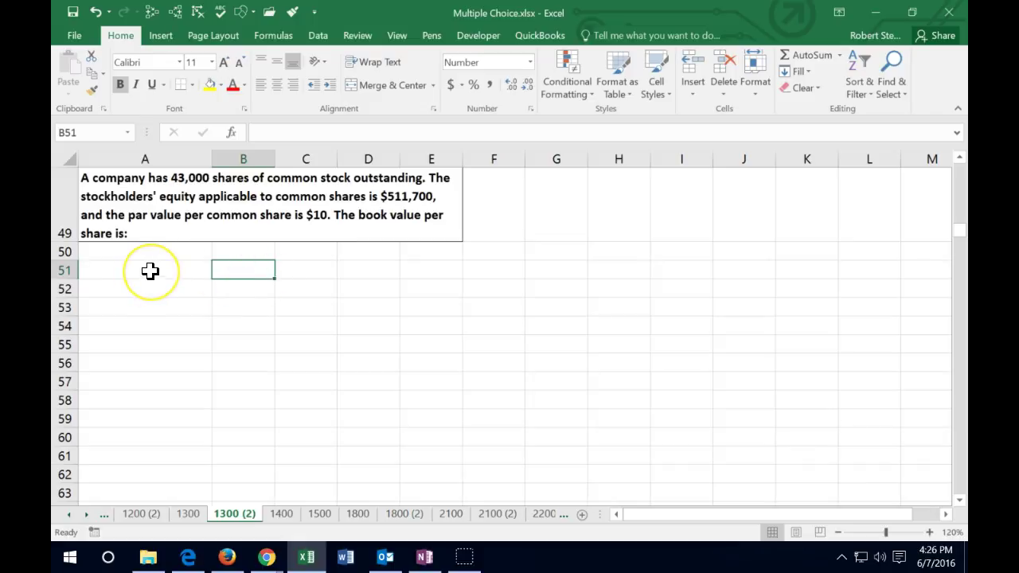
- For the book value question, enter the stockholders' equity of 511700 in B51 and the 43000 common shares in B52
type("511,700")
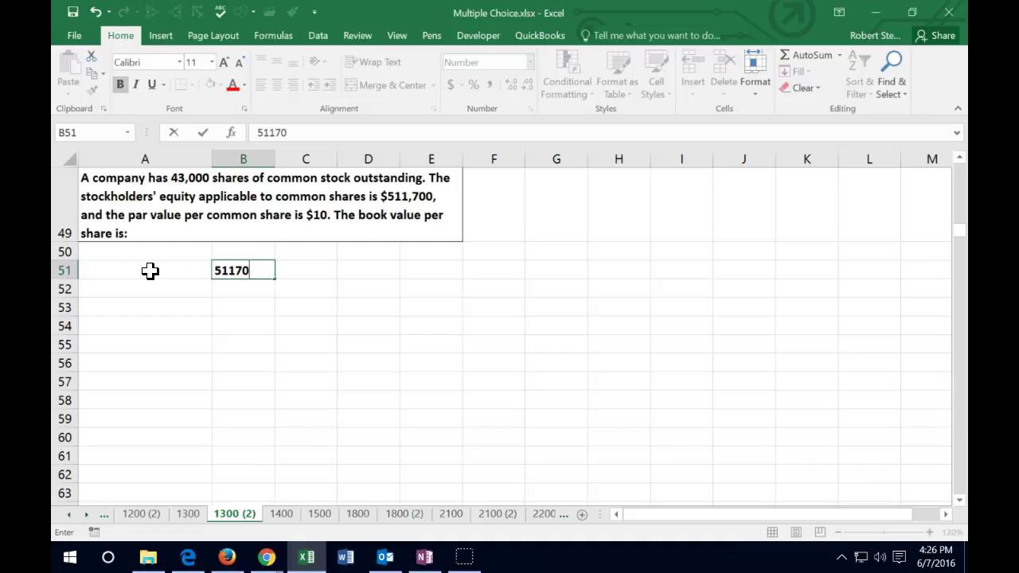
key("Return")
key("Up")
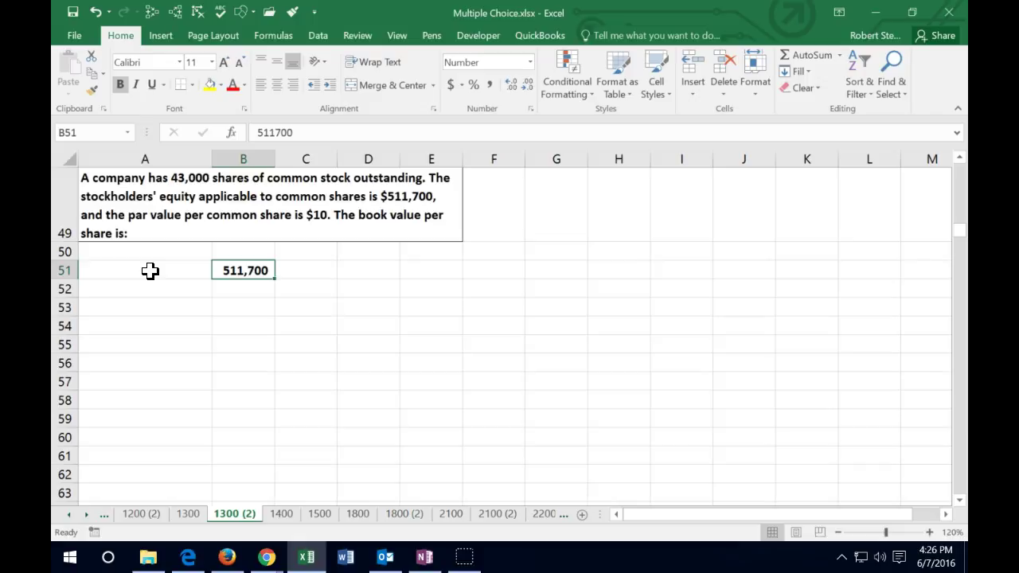
key("Down")
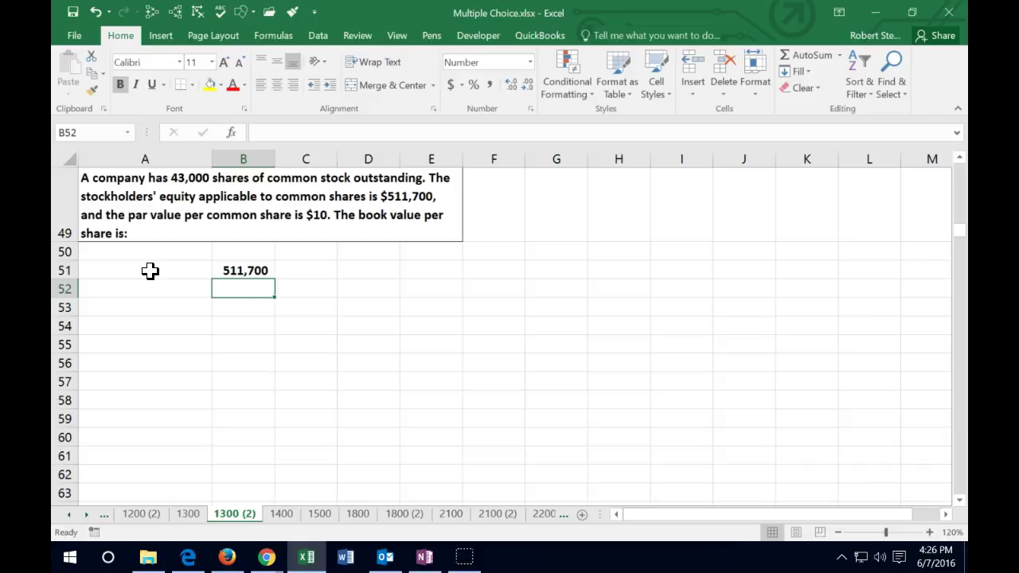
type("43000")
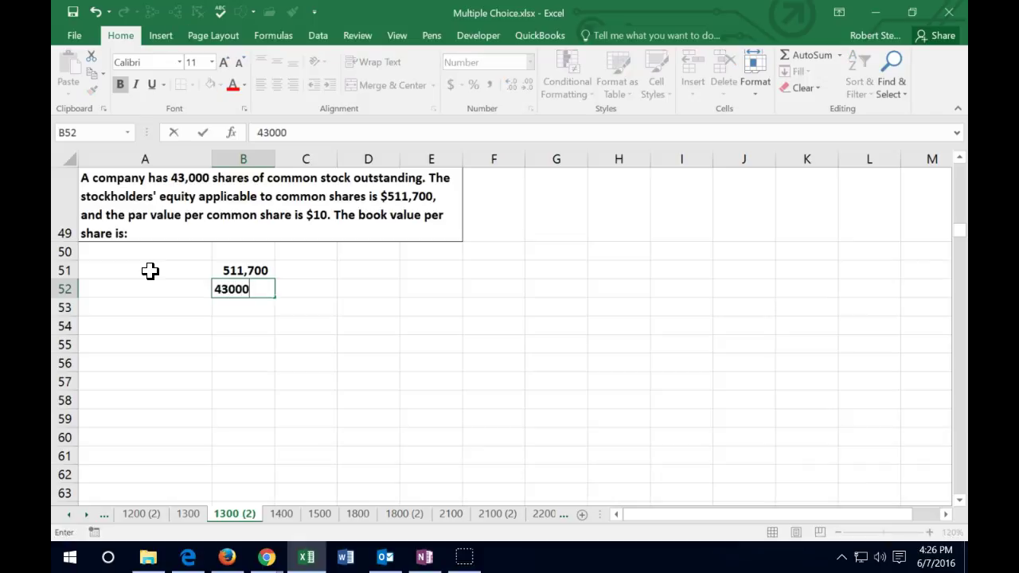
key("Return")
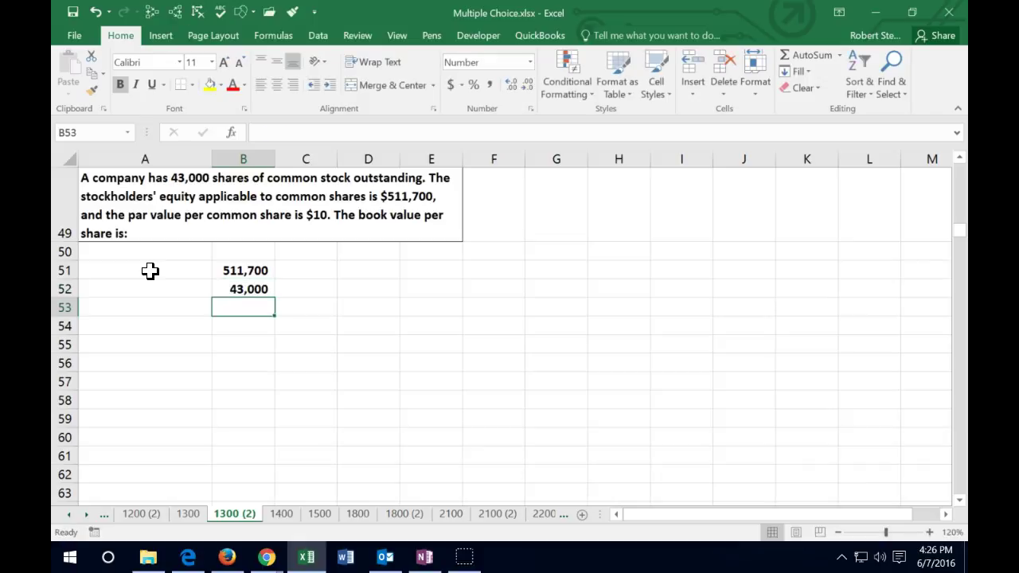
- Calculate the book value per share in B53 with the formula =B51/B52
type("=")
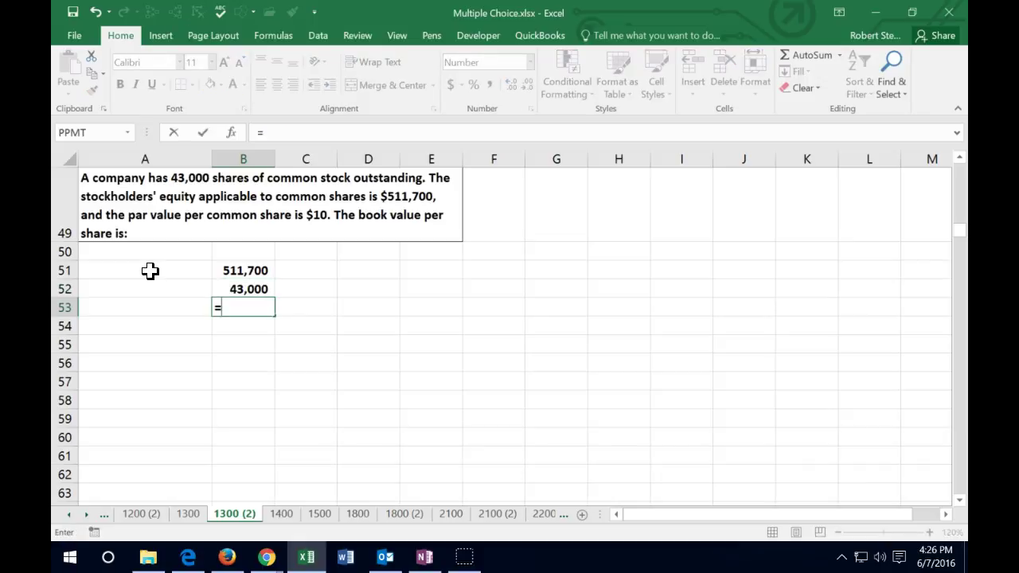
left_click(249, 271)
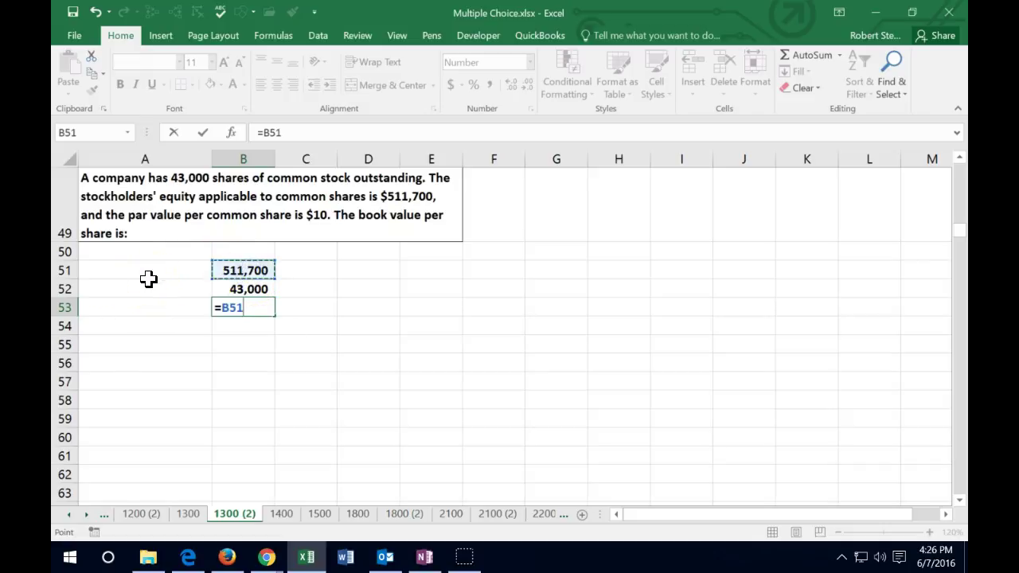
type("/")
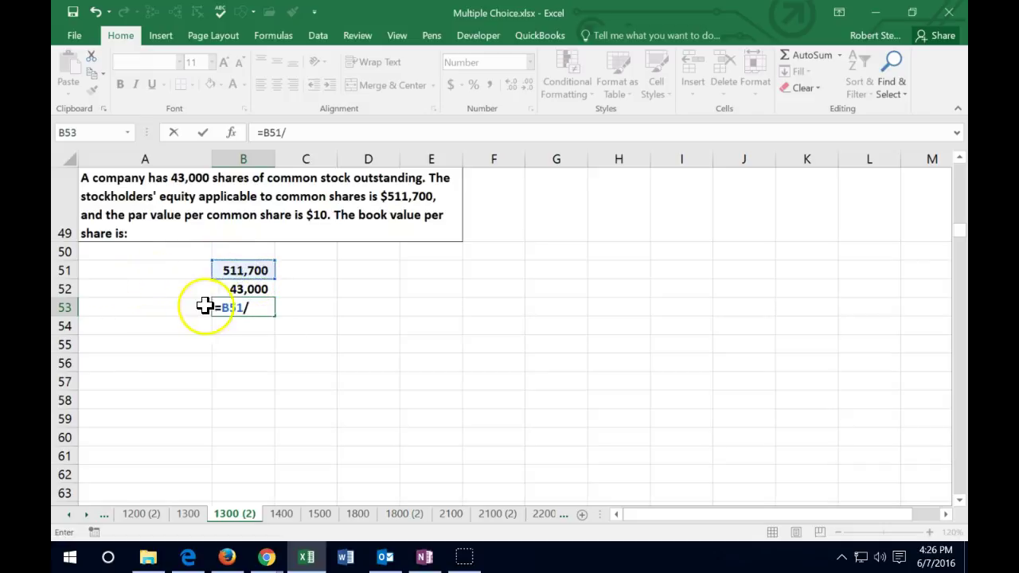
left_click(230, 287)
key("Return")
key("Up")
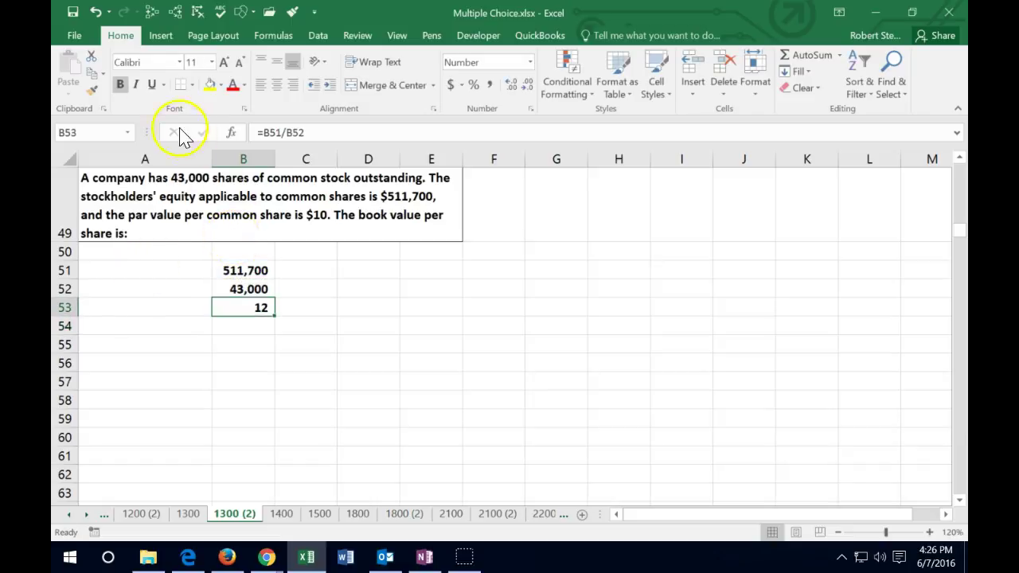
- Format the book value per share in B53 to show two decimal places
left_click(511, 84)
left_click(511, 84)
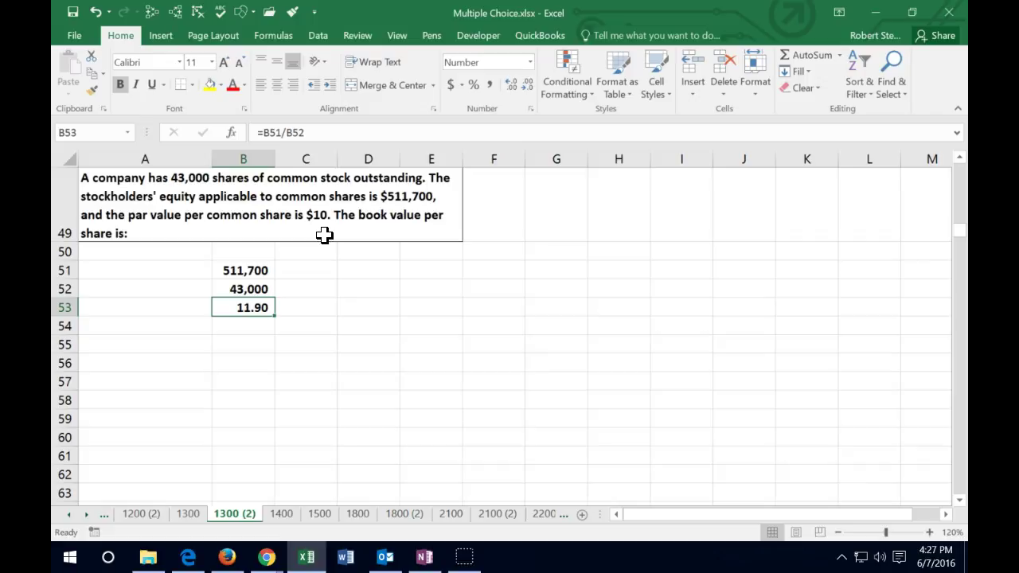
left_click(309, 307)
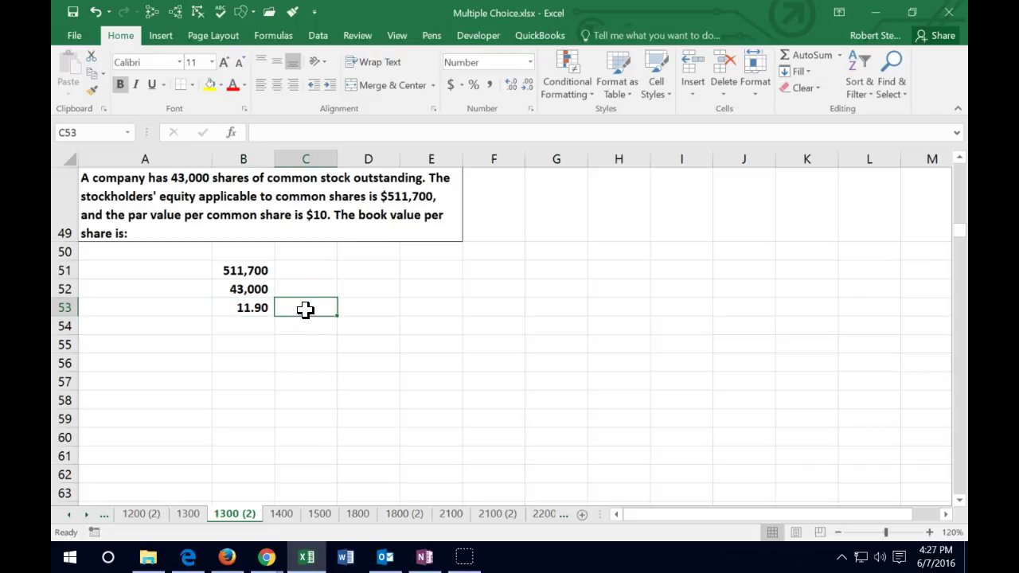
left_click(309, 294)
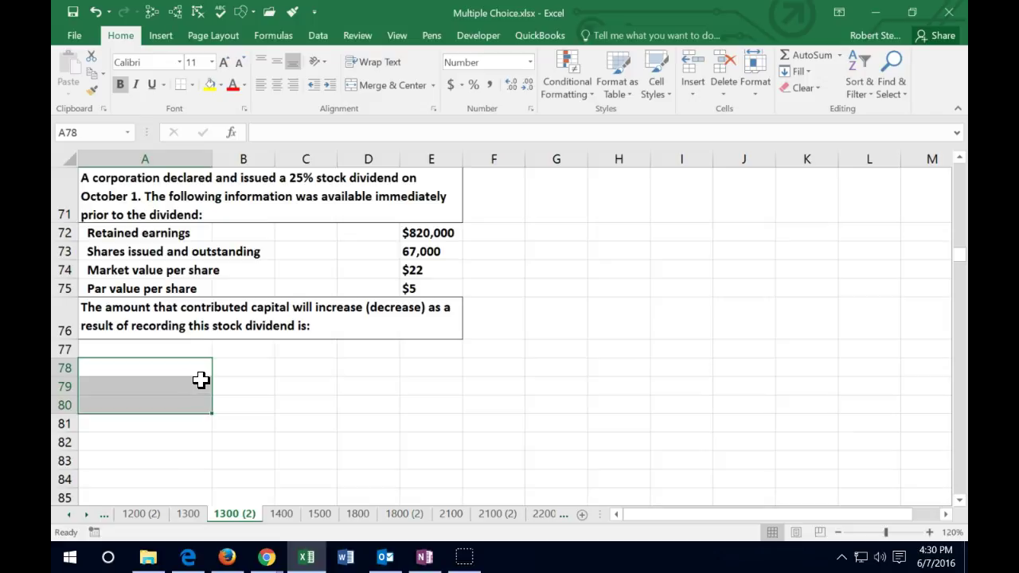
- Below the stock dividend question, label A78 "Shares outstanding" and enter 67000 in C78
left_click(203, 369)
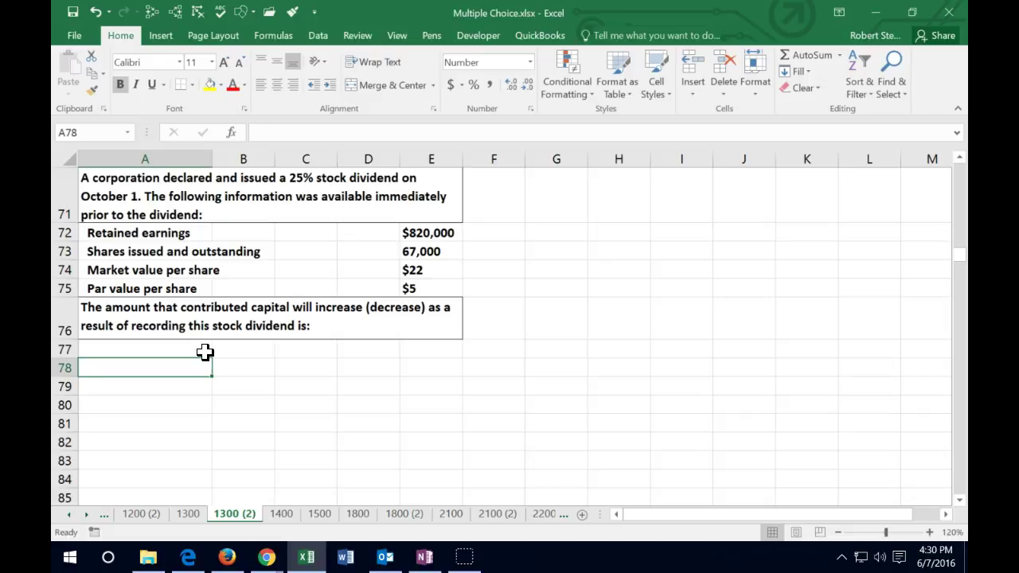
type("Shares")
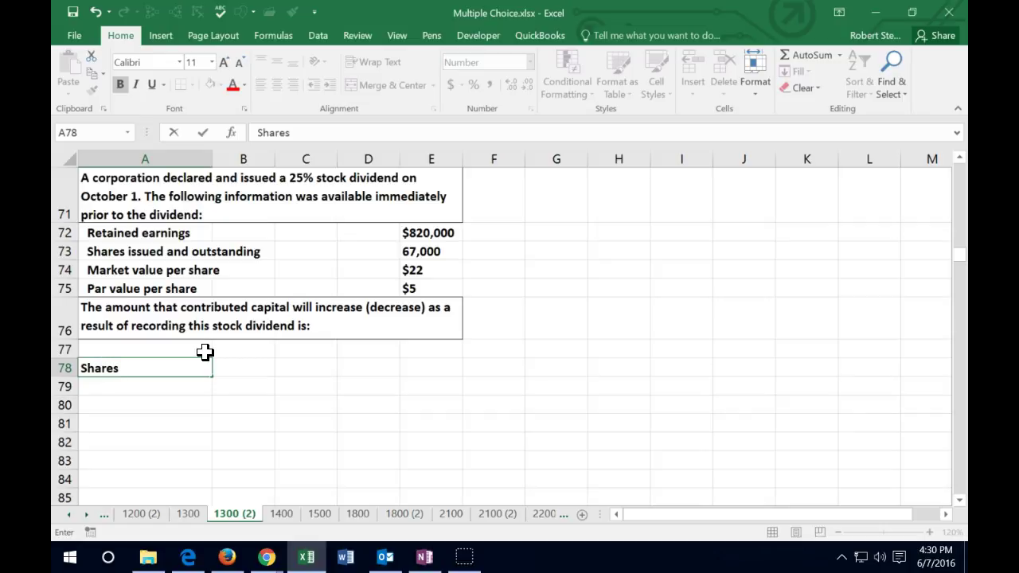
type(" outstanding")
key("Tab")
key("Tab")
type("67000")
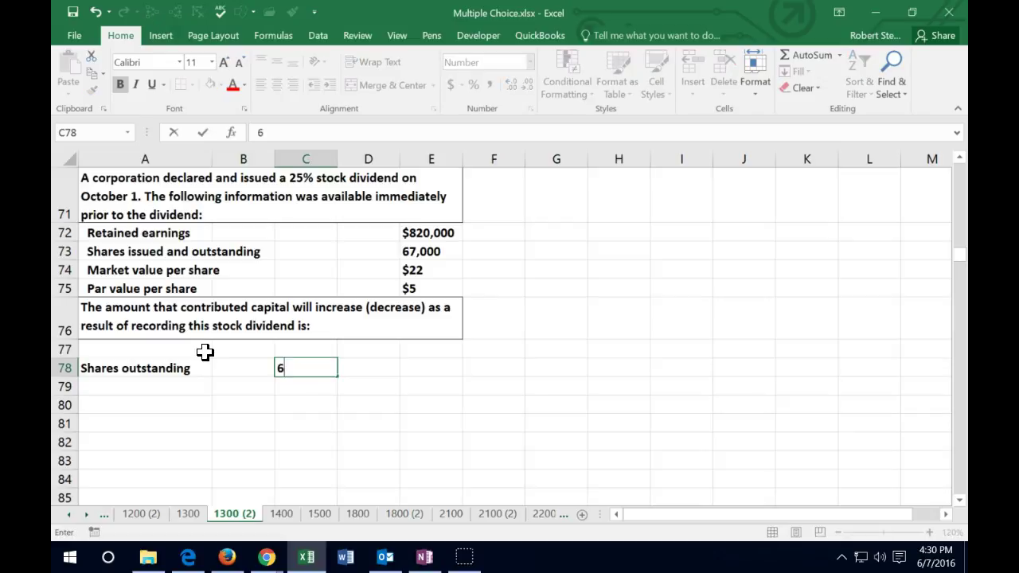
key("Return")
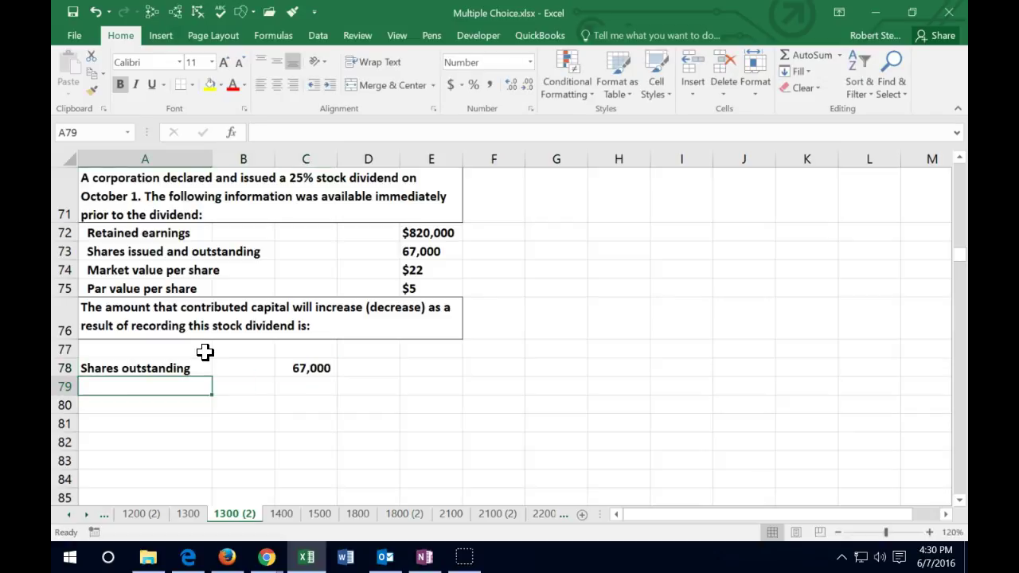
- Enter the stock dividend rate of .25 in C79, format it as a percentage and underline it
key("Tab")
key("Tab")
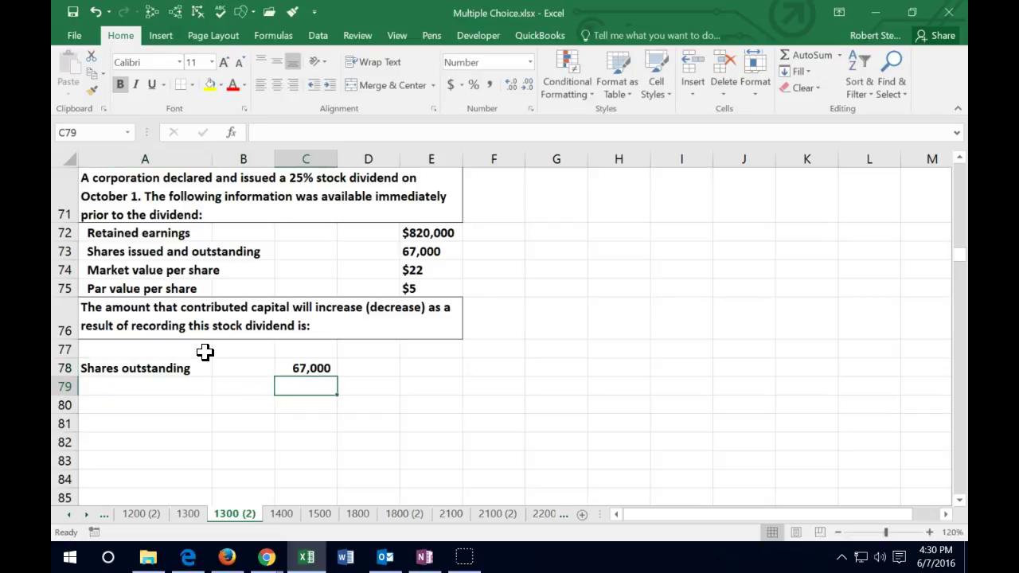
type(".25")
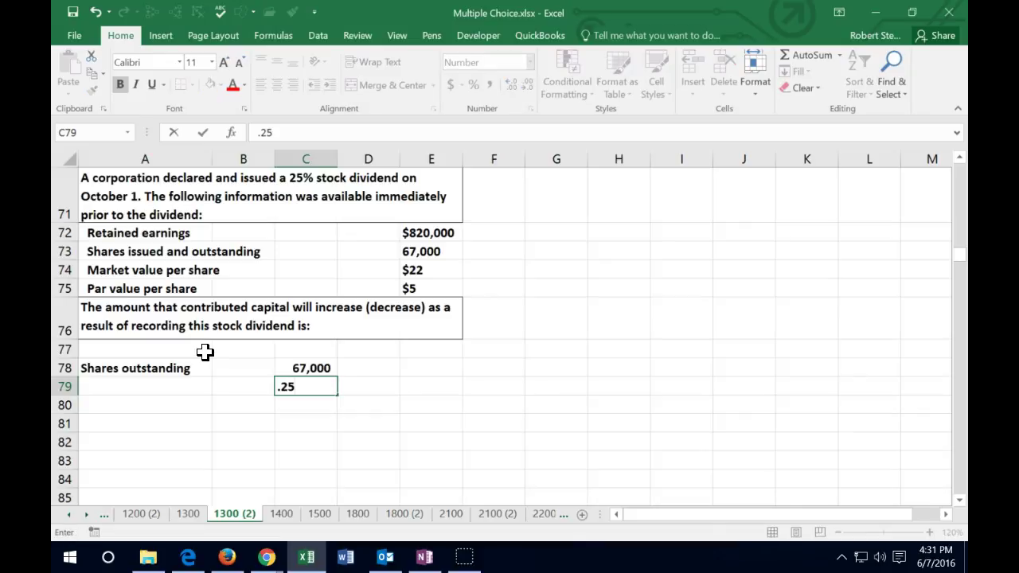
key("Return")
key("Up")
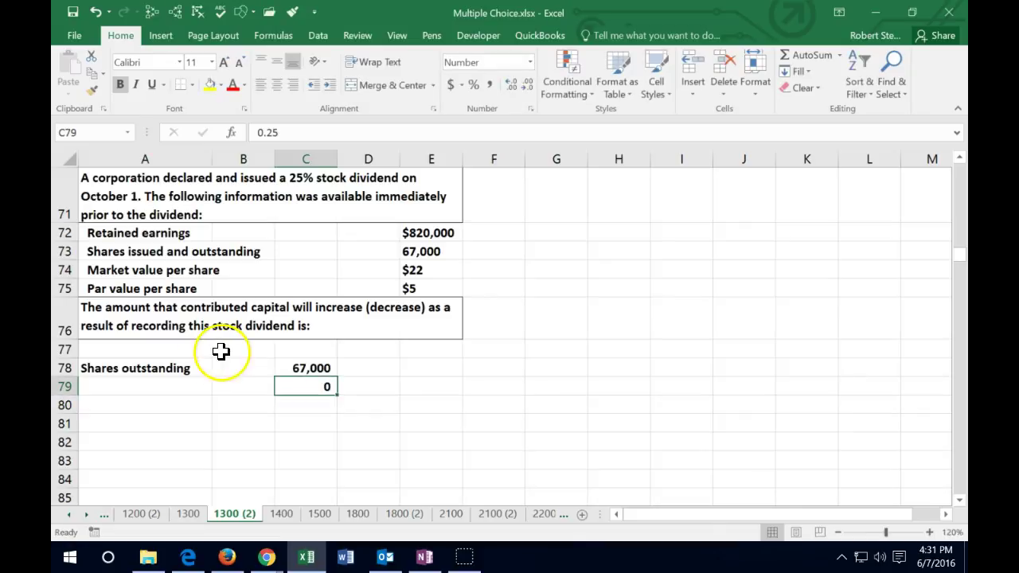
left_click(509, 85)
left_click(509, 86)
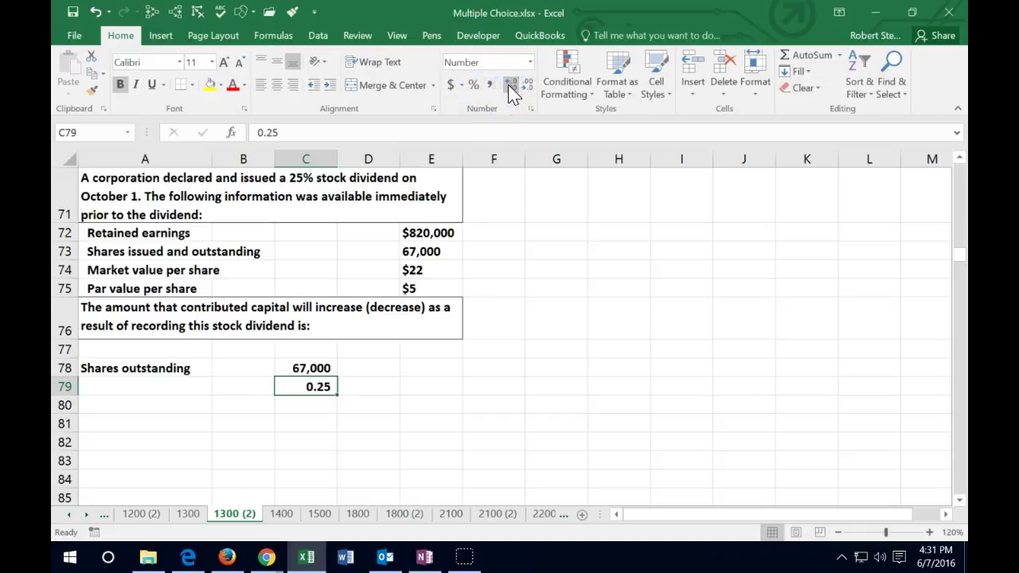
left_click(473, 85)
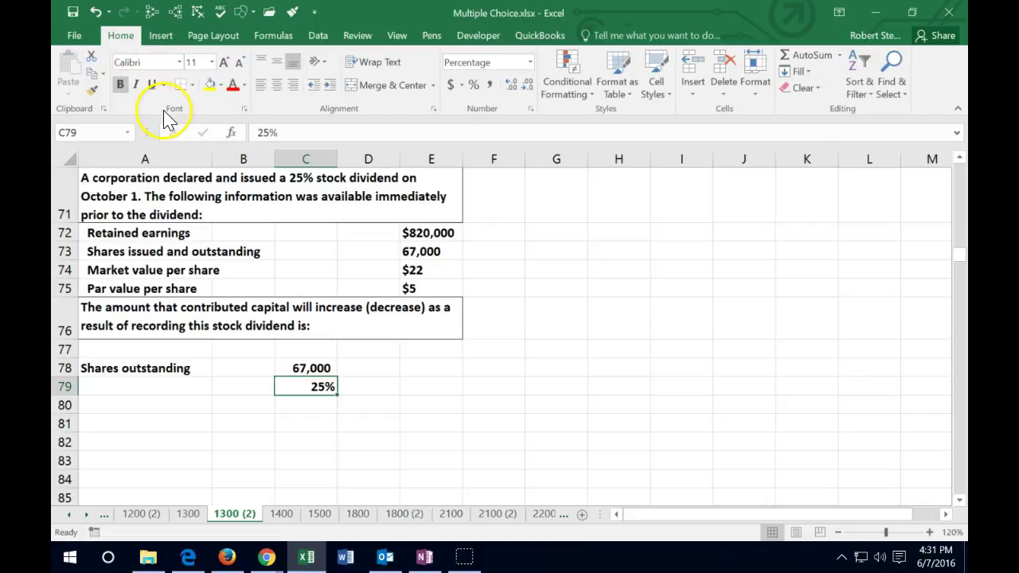
left_click(151, 85)
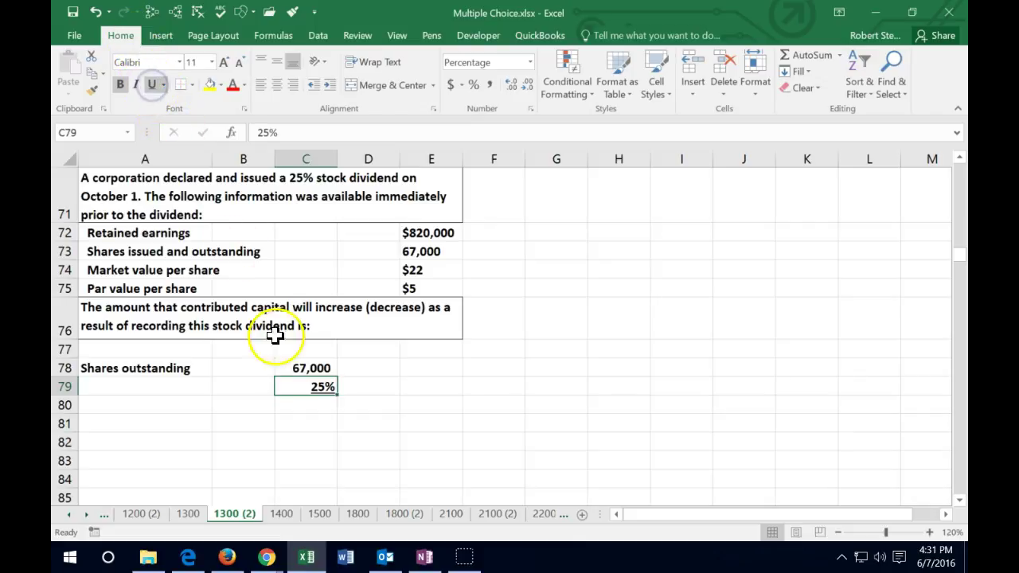
- Calculate the number of dividend shares in C80 with the formula =C78*C79
left_click(309, 406)
type("=")
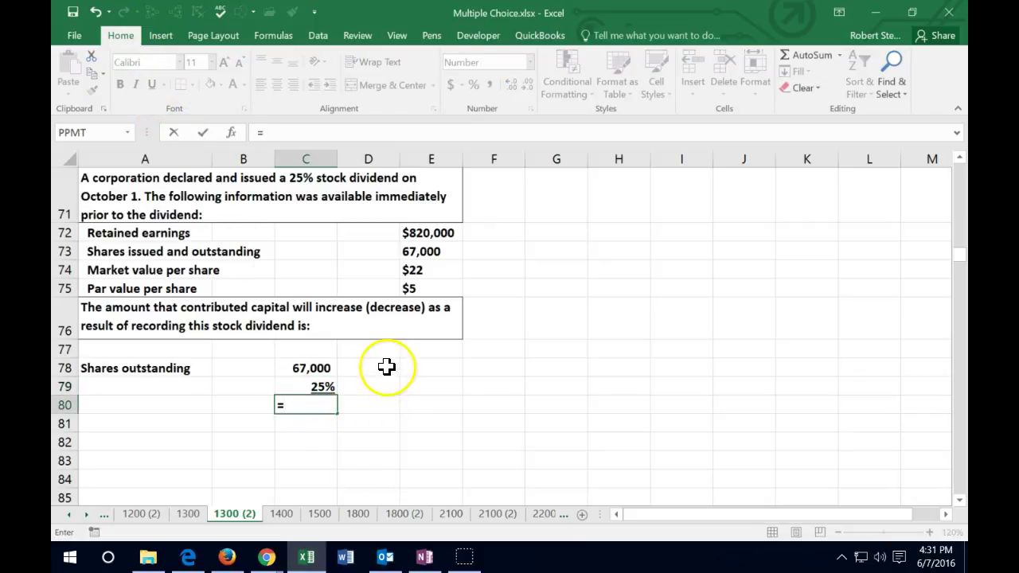
left_click(325, 367)
type("*")
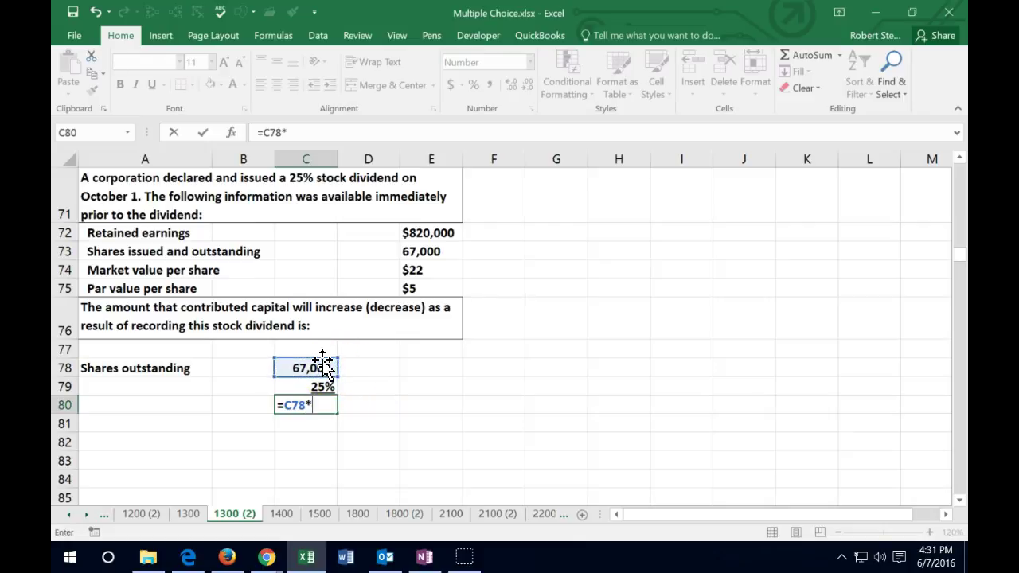
left_click(321, 385)
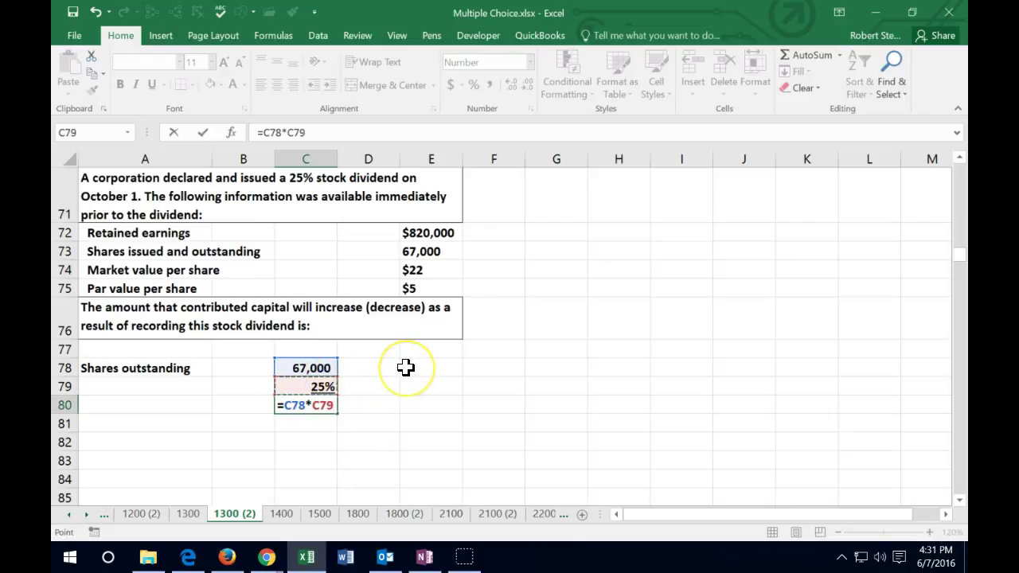
key("Return")
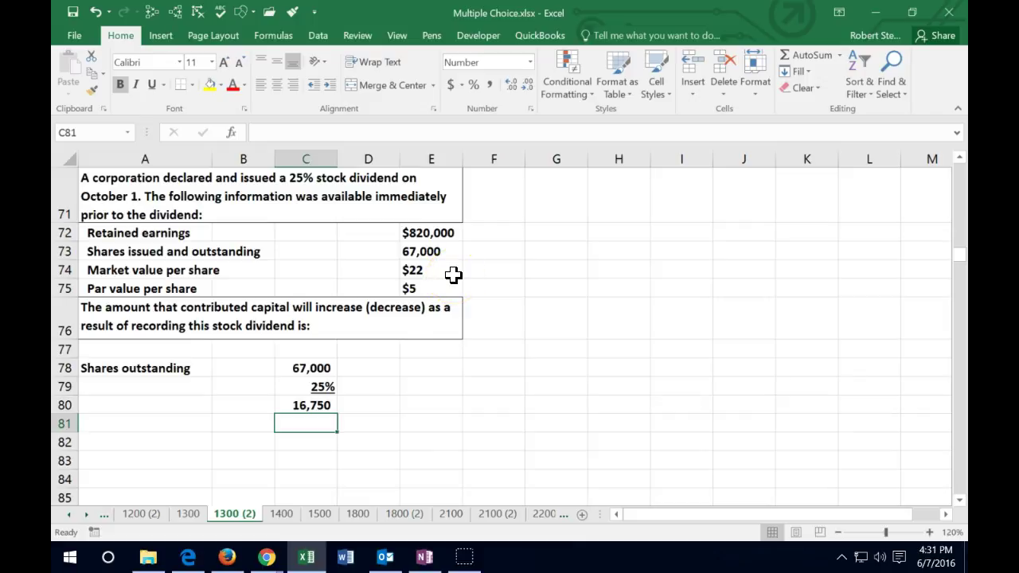
- Enter the market value per share of 22 in C81 and underline it
type("22")
key("ctrl+Return")
left_click(152, 84)
- Calculate the market value of the dividend shares in C82 with the formula =C80*C81
key("Return")
type("=")
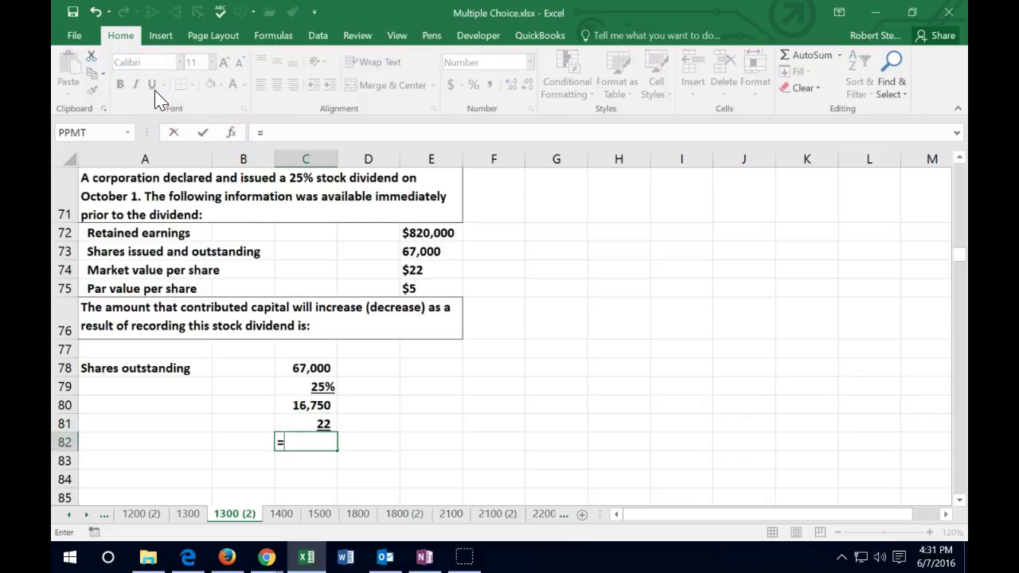
left_click(302, 405)
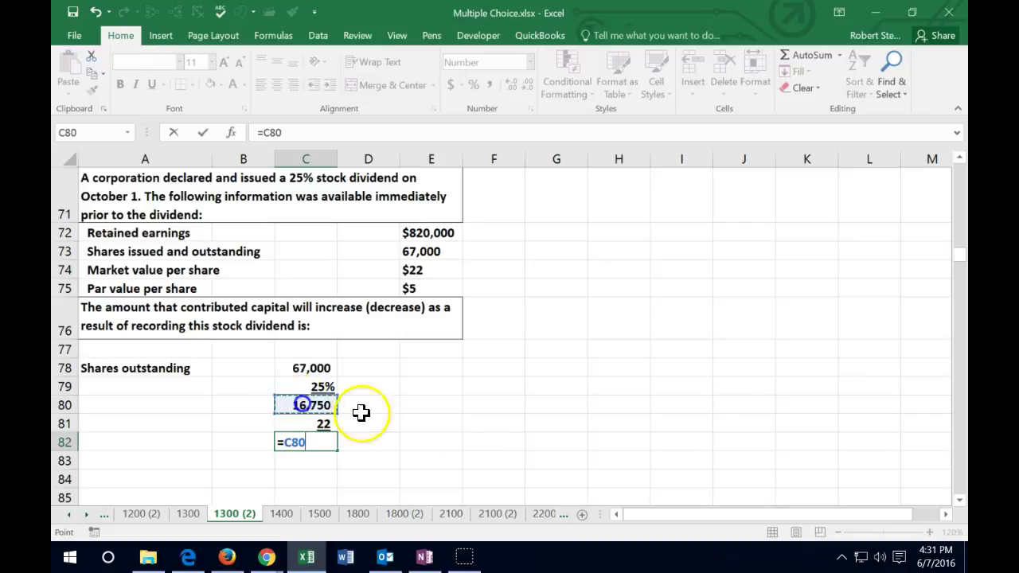
type("*")
left_click(329, 422)
key("Return")
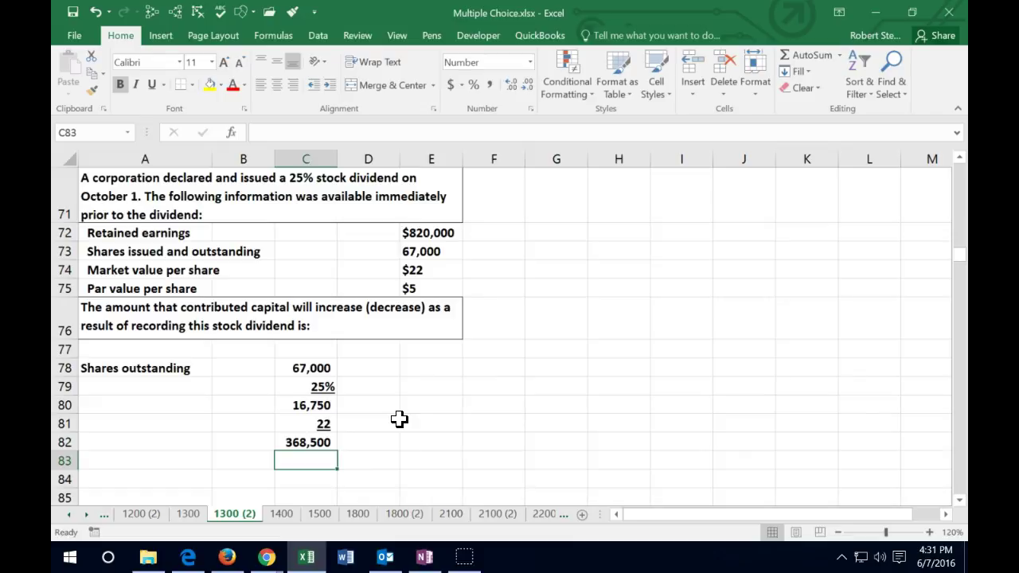